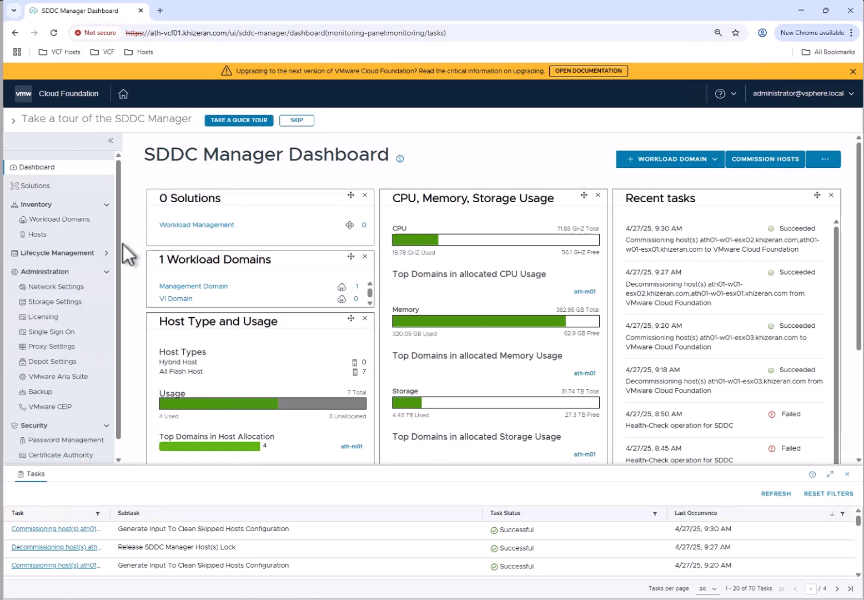
Examine which hosts in the SDDC Manager inventory are unassigned
left_click(62, 220)
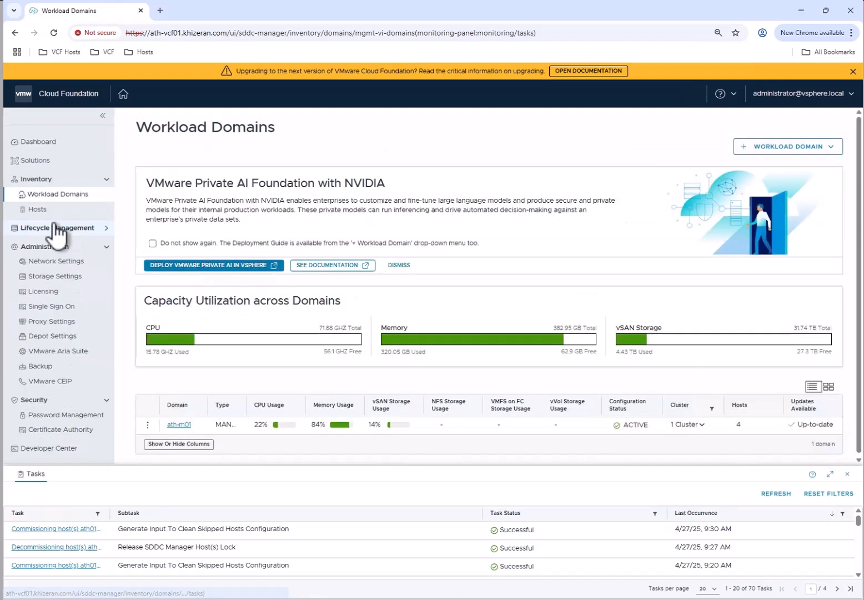
left_click(52, 213)
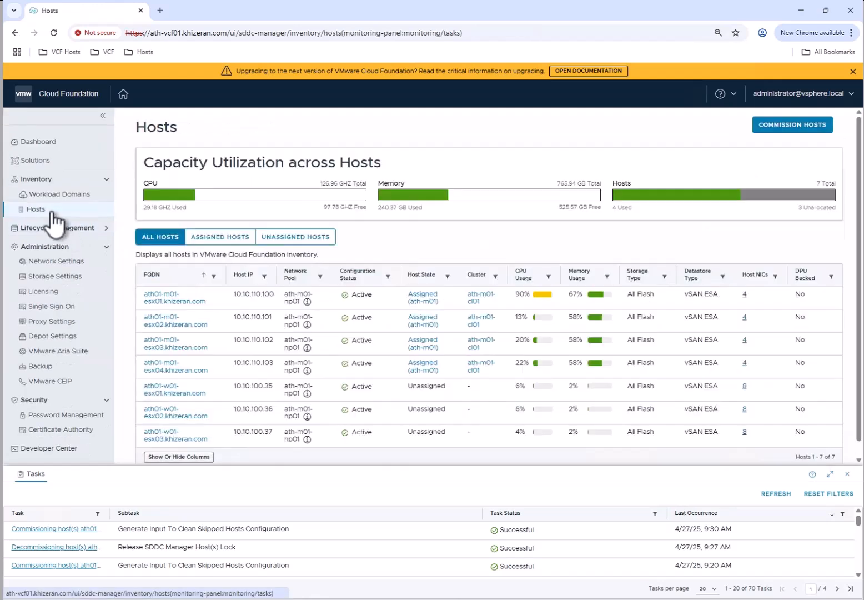
left_click(319, 237)
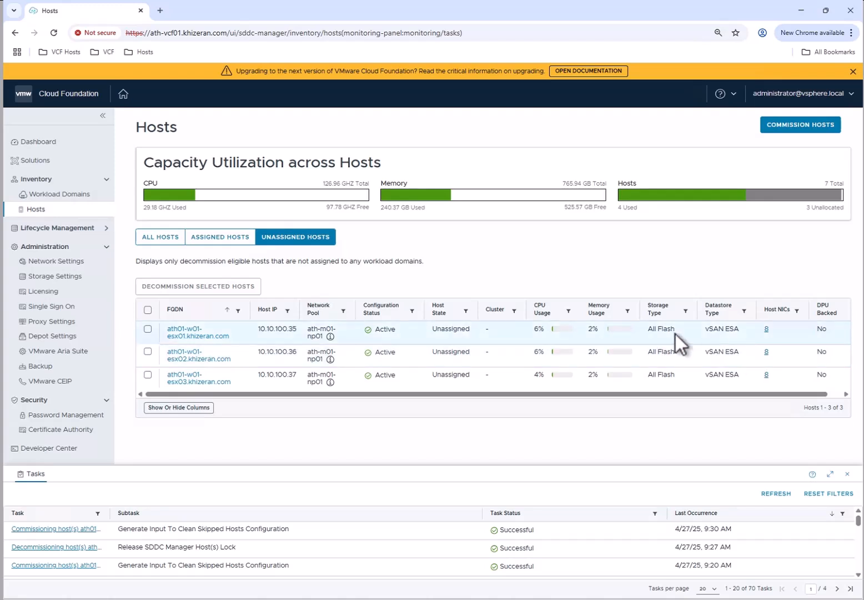
Begin adding a cluster to workload domain ath-m01 using vSAN storage with vSAN ESA enabled
left_click(61, 194)
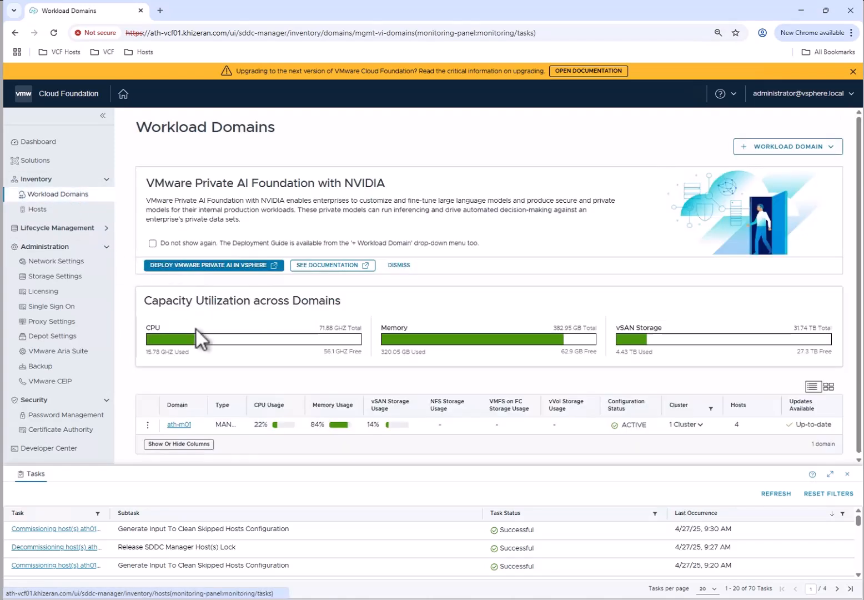
left_click(148, 427)
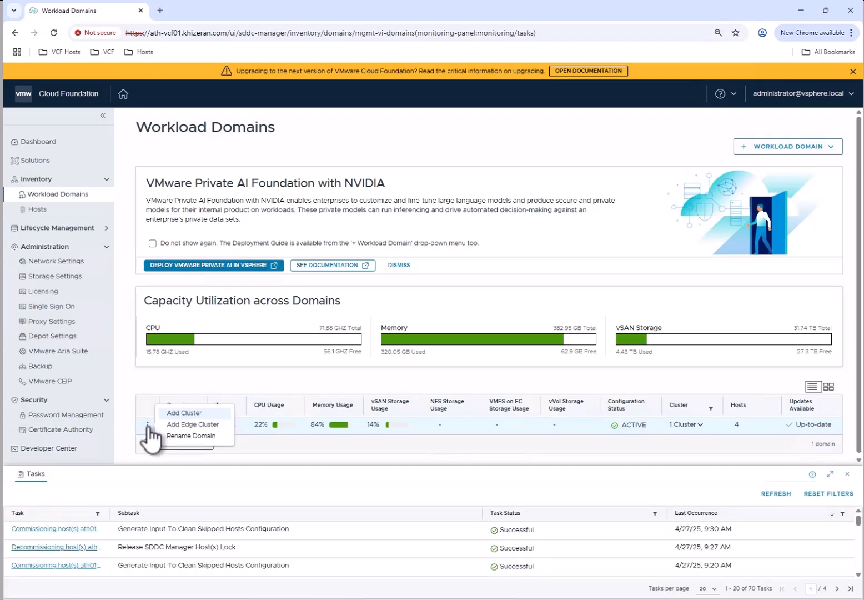
left_click(195, 413)
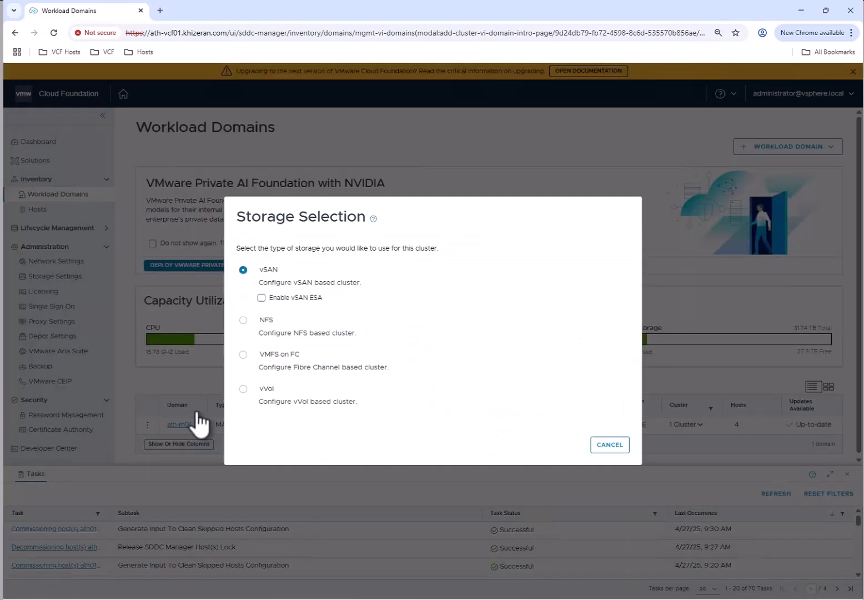
left_click(261, 297)
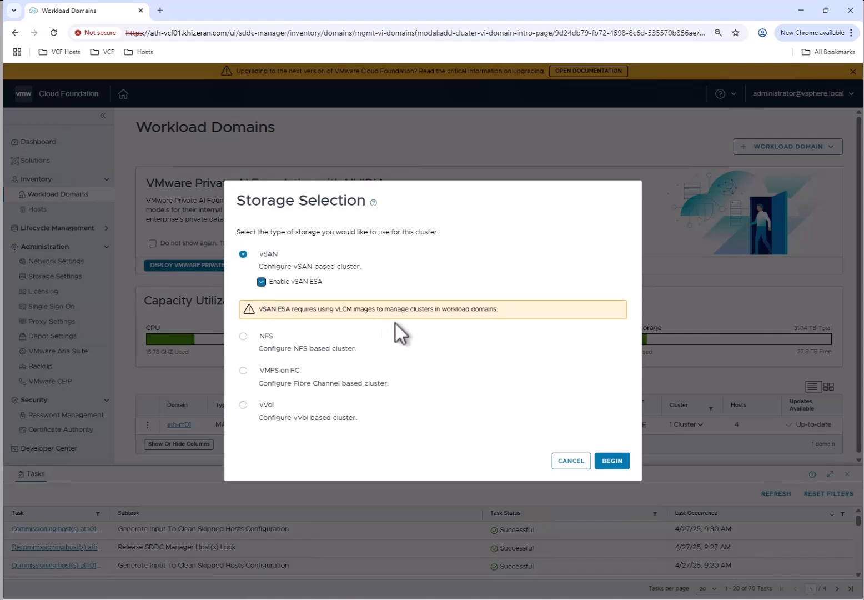
left_click(612, 461)
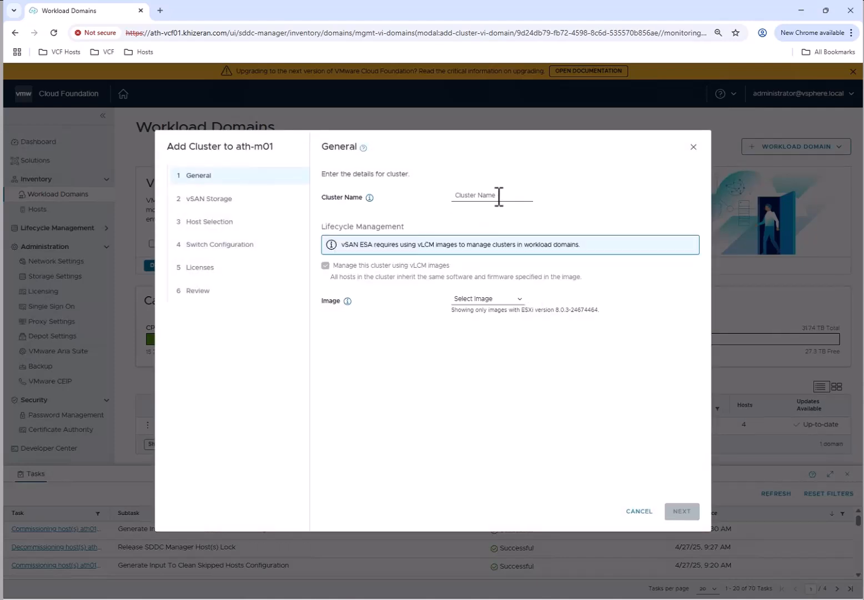
Name the cluster ath-m01-cl02, assign image 8.0 U3e - 24674464, show its component details, and proceed to vSAN storage
type("ath-m01-cl02")
left_click(502, 300)
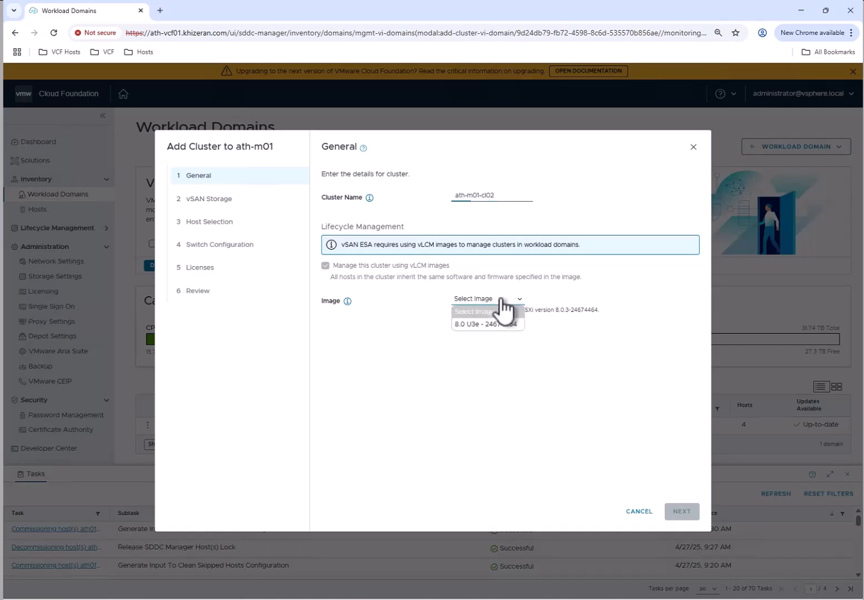
left_click(505, 325)
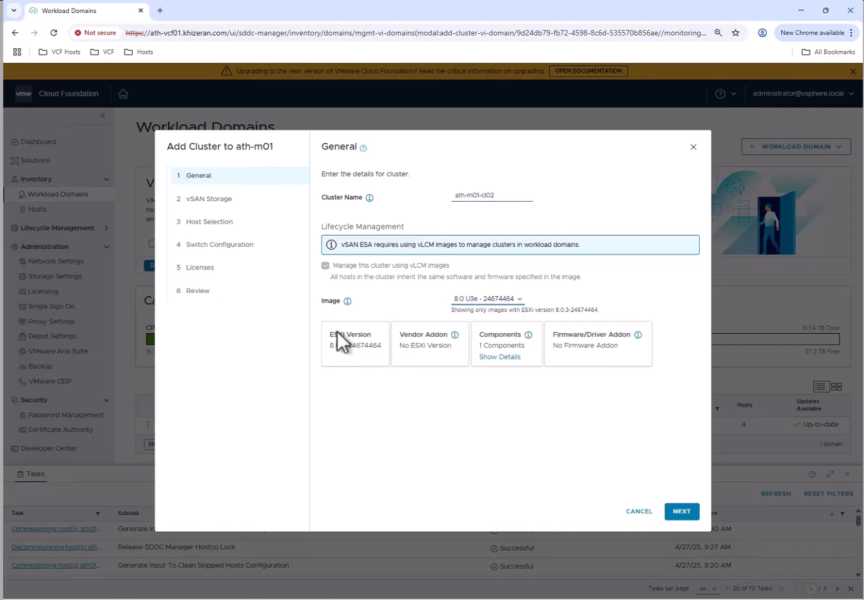
left_click(514, 357)
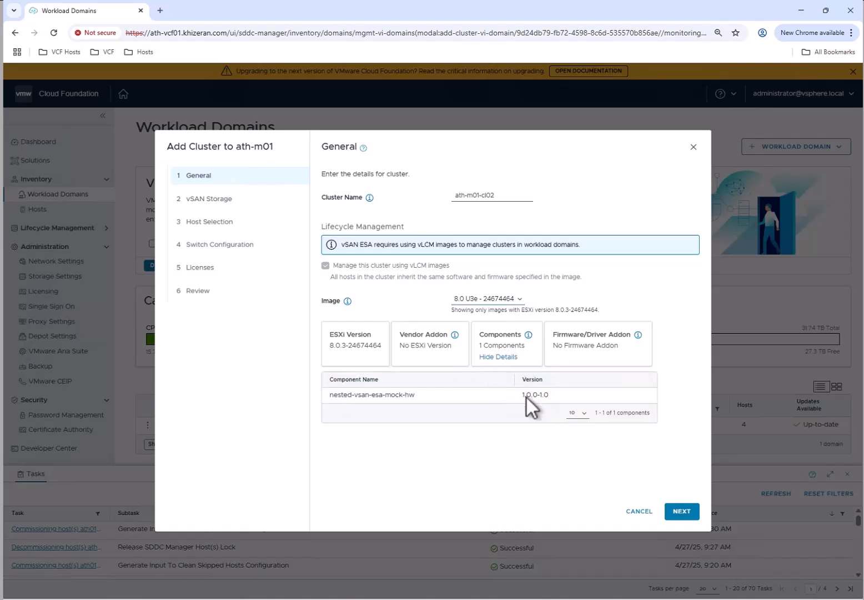
left_click(686, 514)
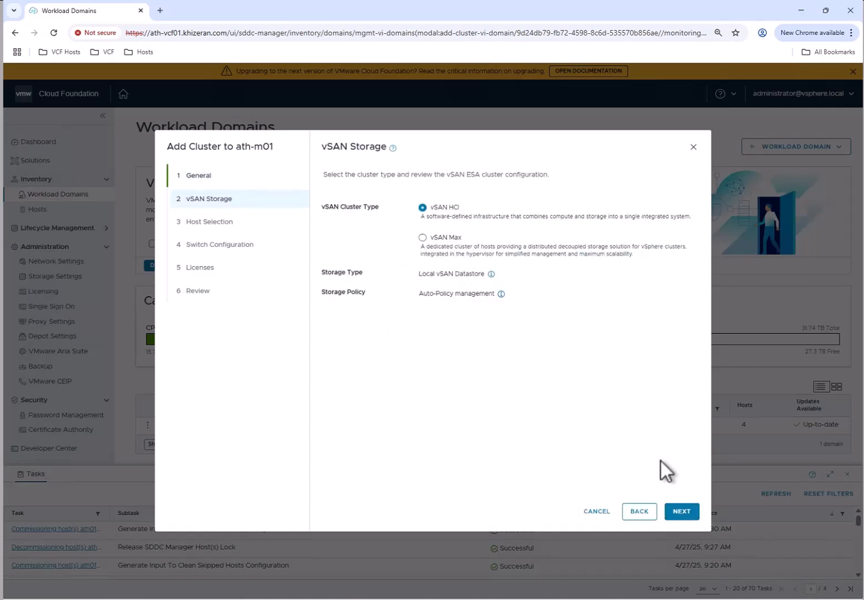
Accept the vSAN HCI cluster type and select all three listed ath01-w01 hosts for the cluster
left_click(686, 517)
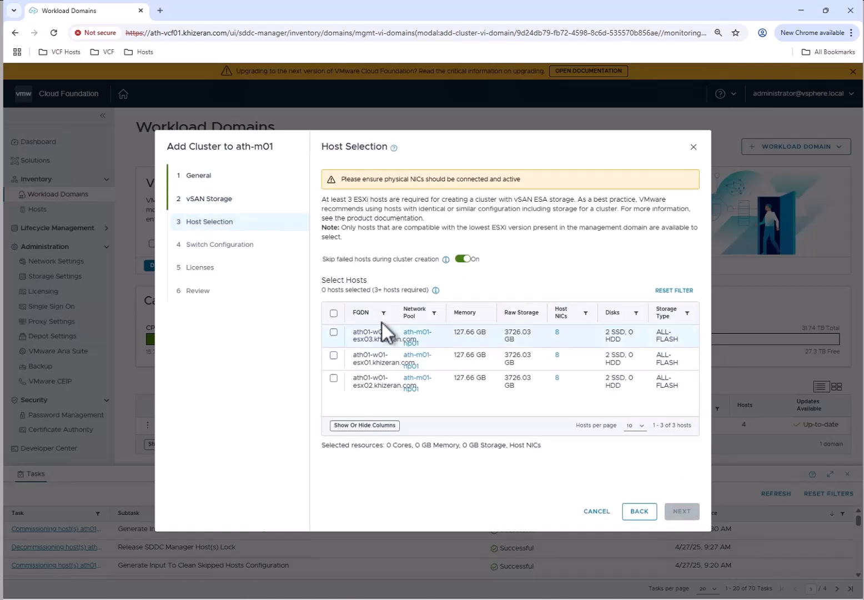
left_click(333, 313)
left_click(686, 513)
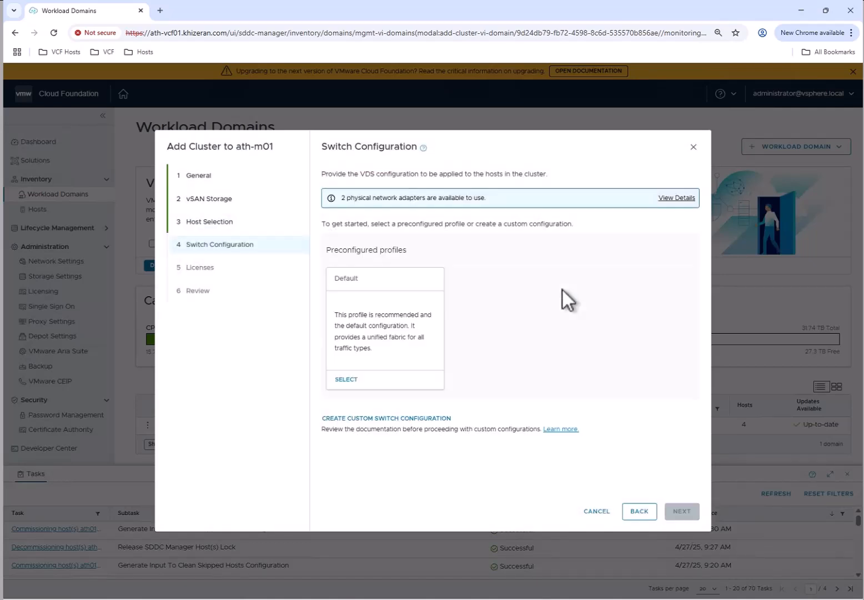
Apply the Default switch profile, set the NSX overlay VLAN ID to 70, save it and acknowledge the VLAN notice
left_click(347, 380)
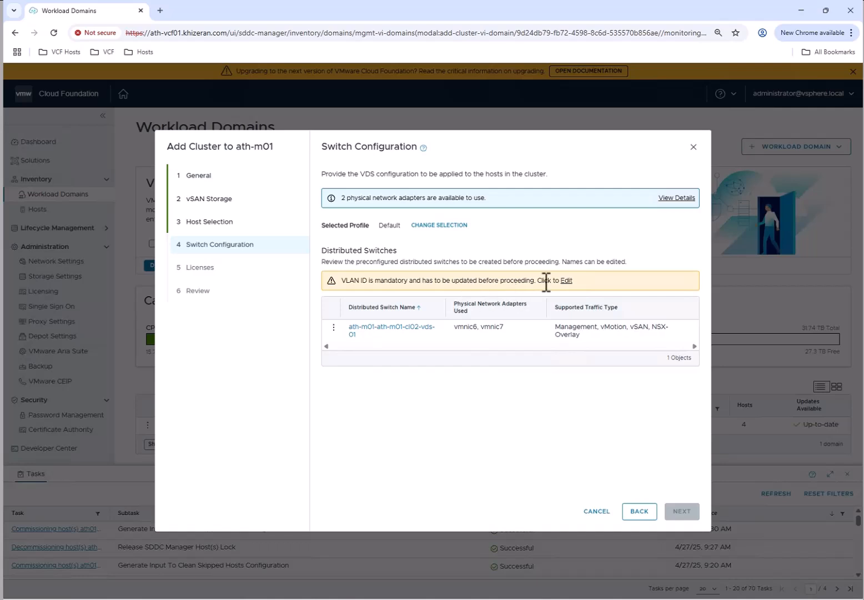
left_click(567, 280)
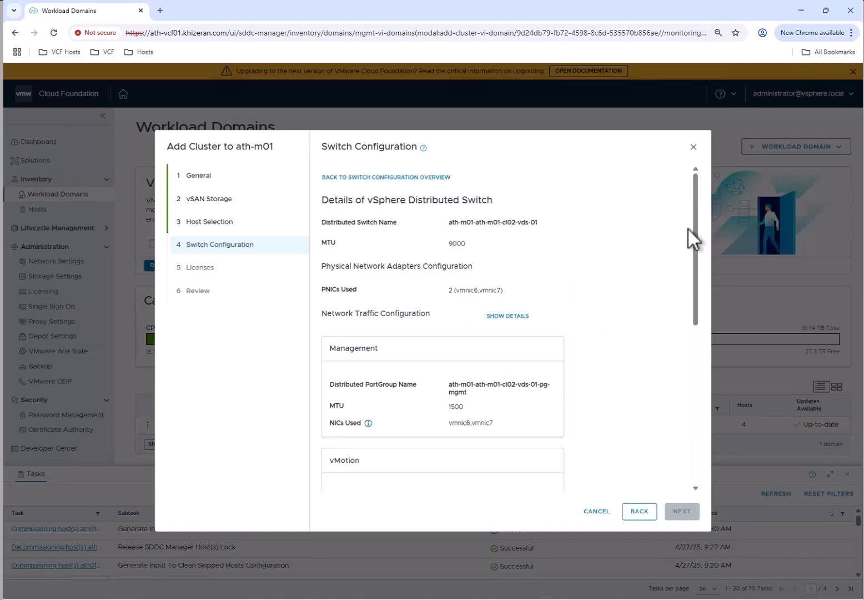
left_click_drag(693, 198, 702, 363)
left_click(505, 434)
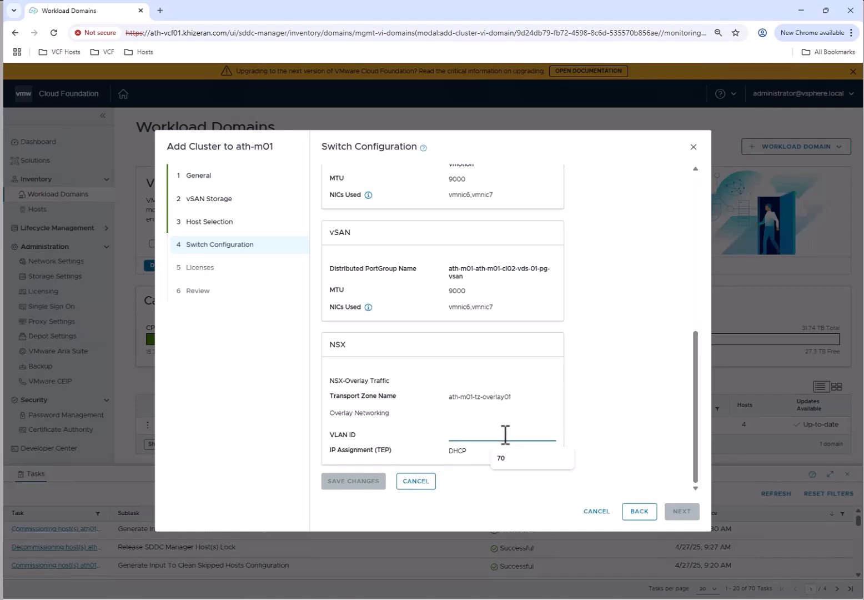
left_click(516, 463)
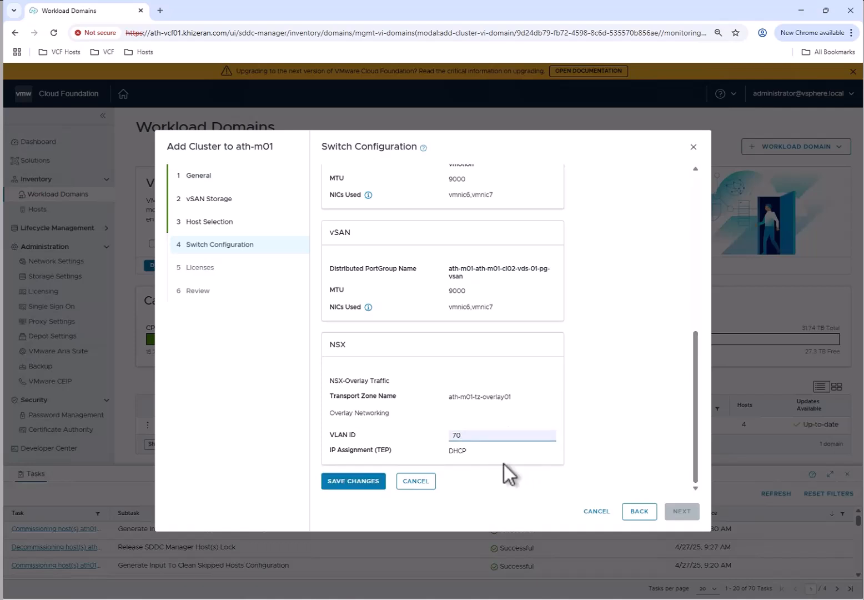
left_click(358, 483)
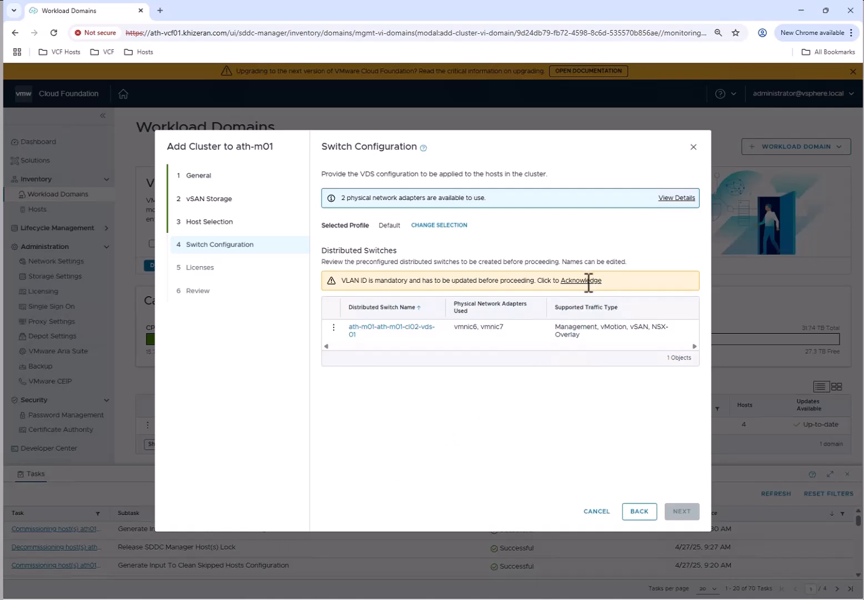
left_click(588, 281)
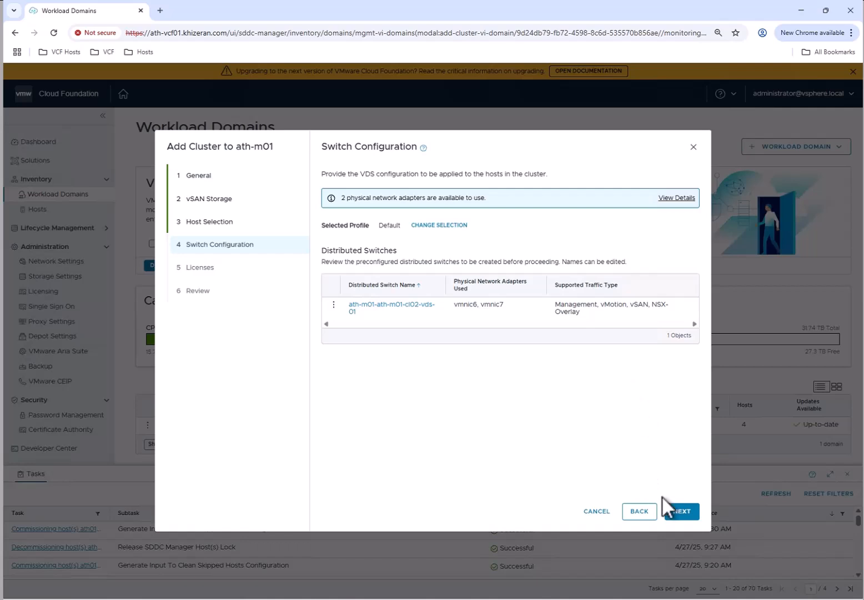
left_click(682, 511)
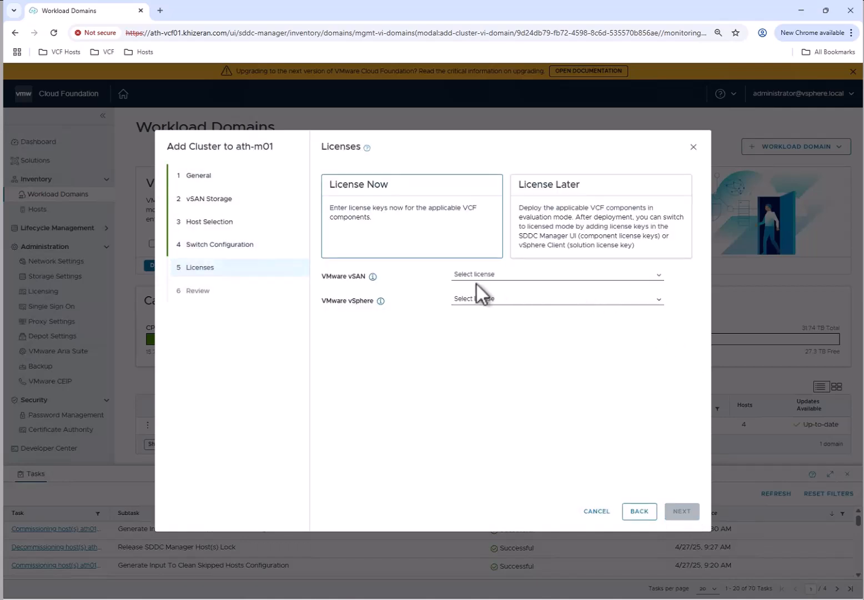
Choose License Later for the cluster and submit the reviewed configuration for creation
left_click(604, 194)
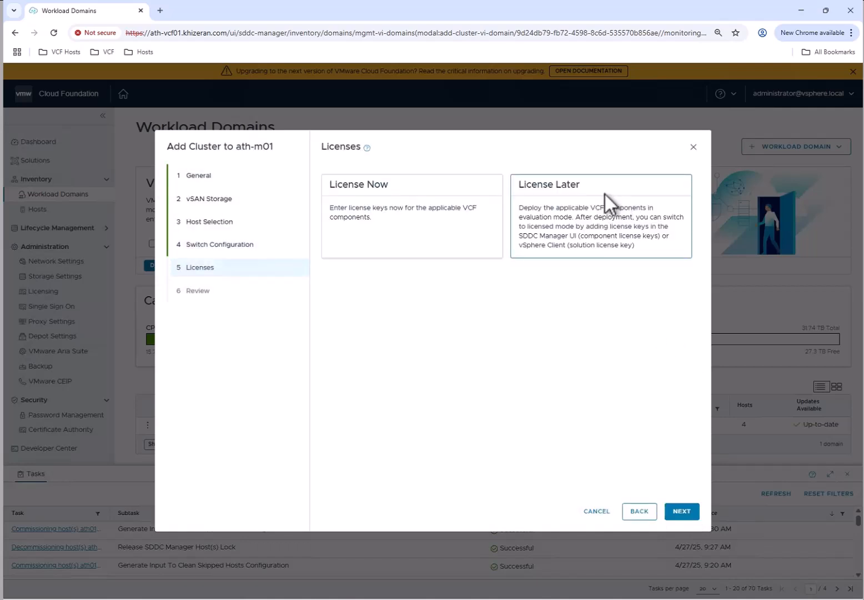
left_click(690, 512)
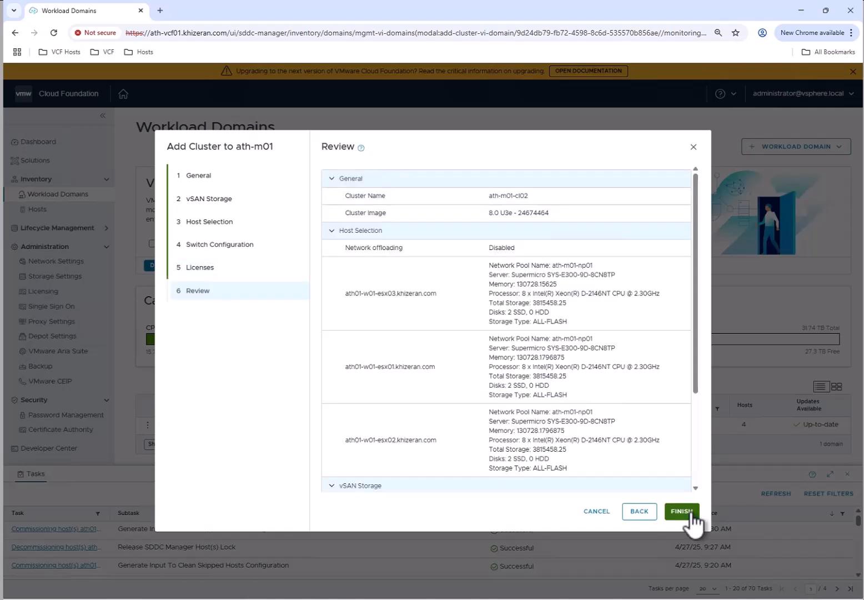
left_click(691, 513)
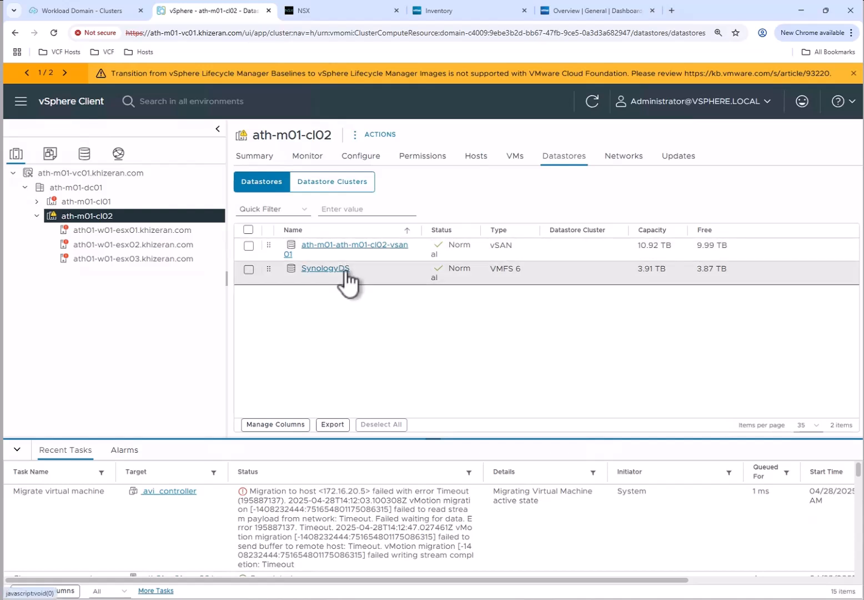
Check ath-m01-cl02's host preparation in NSX and the summaries of the cluster and its hosts in VMware Aria Operations
left_click(336, 12)
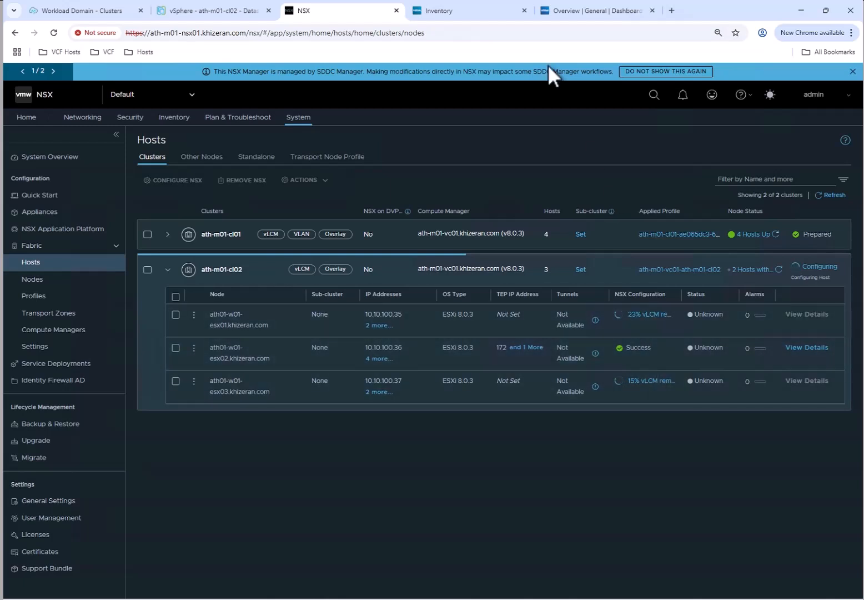
left_click(472, 13)
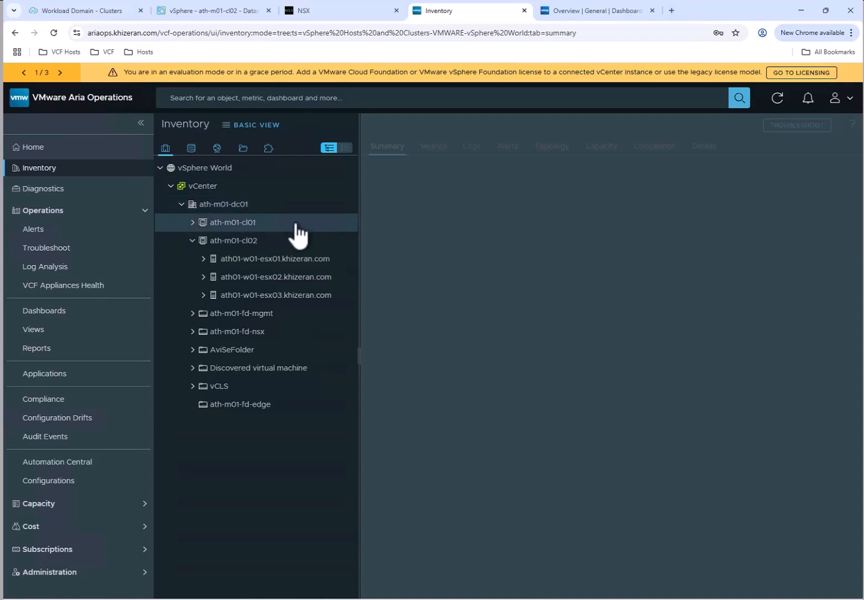
left_click(266, 242)
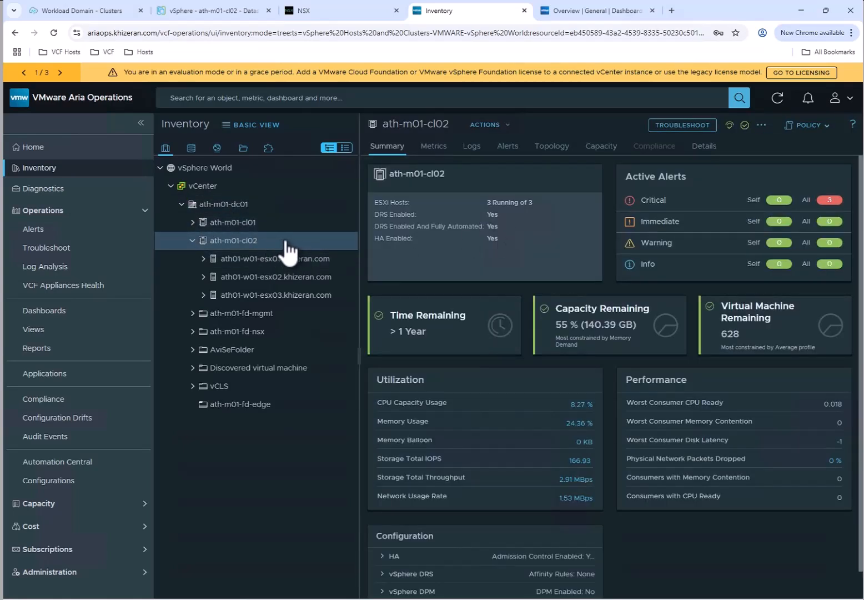
left_click(287, 261)
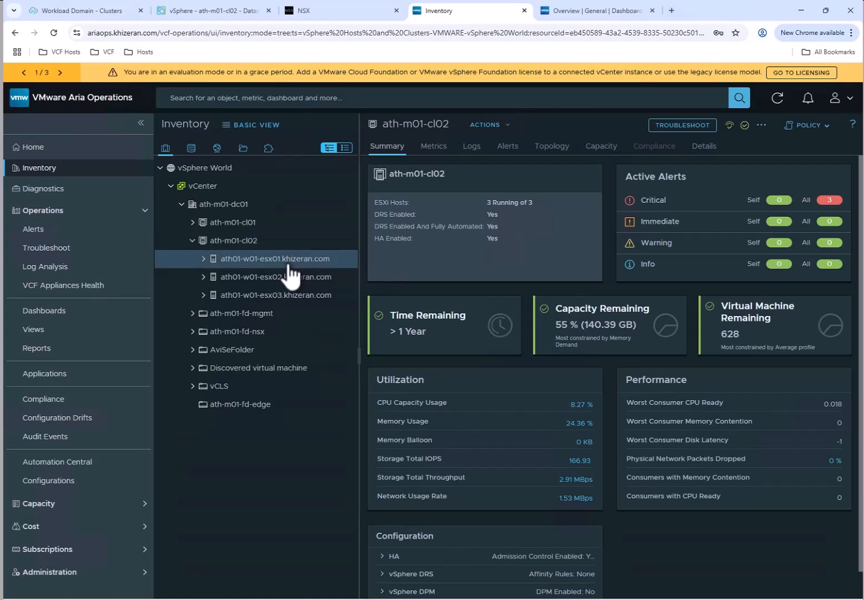
left_click(289, 278)
left_click(307, 294)
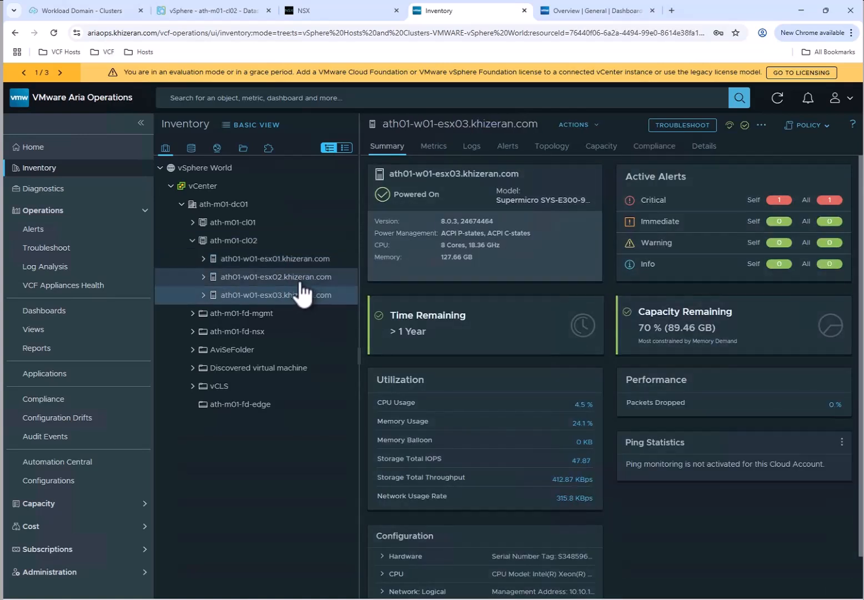
left_click(287, 260)
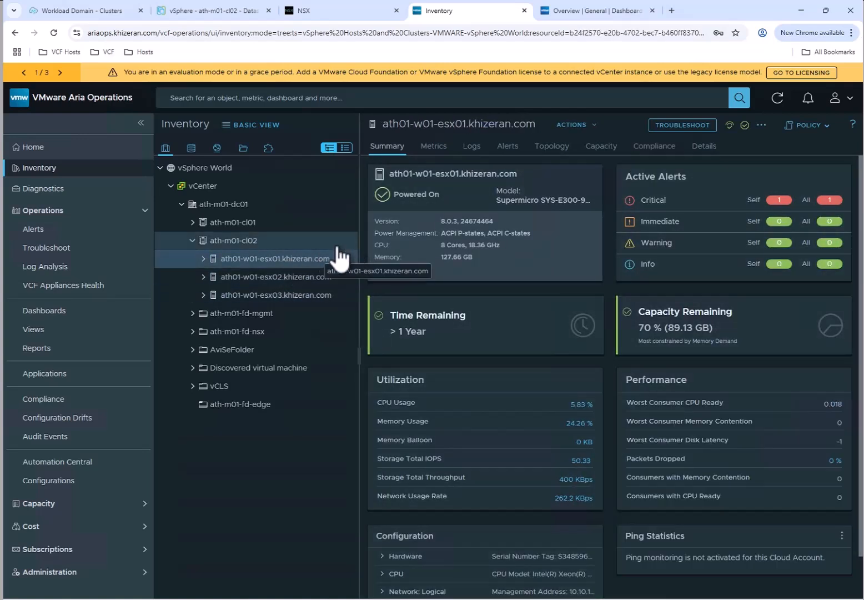
Switch to VMware Aria Operations for Logs, examine the event charts by hostname, and return to the SDDC Manager workload domain page
left_click(592, 17)
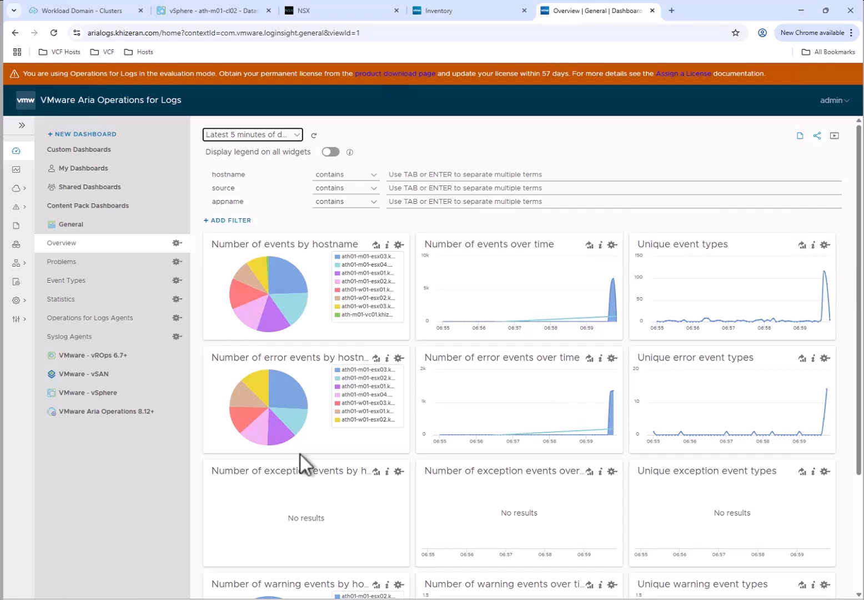
mouse_move(270, 419)
left_click(98, 10)
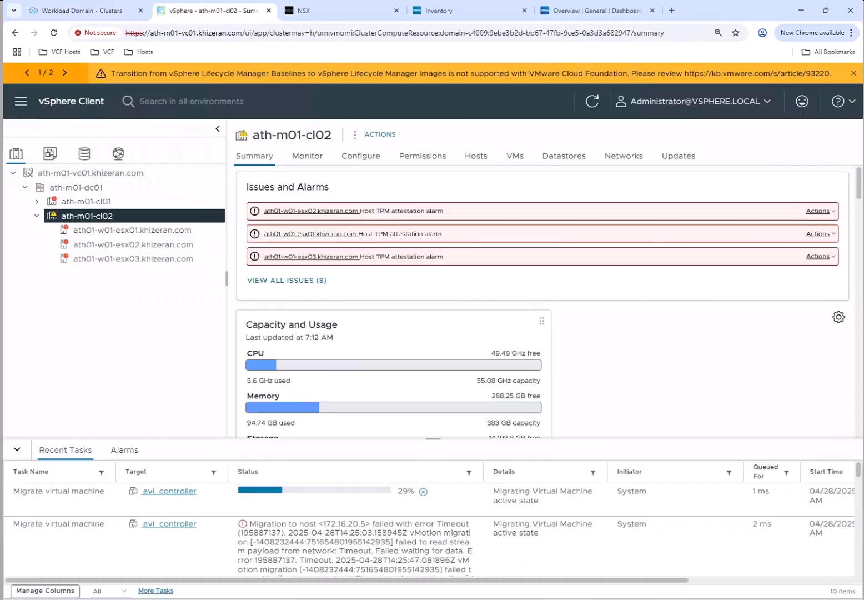
Compare the VMkernel adapters of host ath01-w01-esx01 in vSphere Client with its TEP addresses in NSX, returning to vSphere Client
left_click(136, 231)
left_click(299, 326)
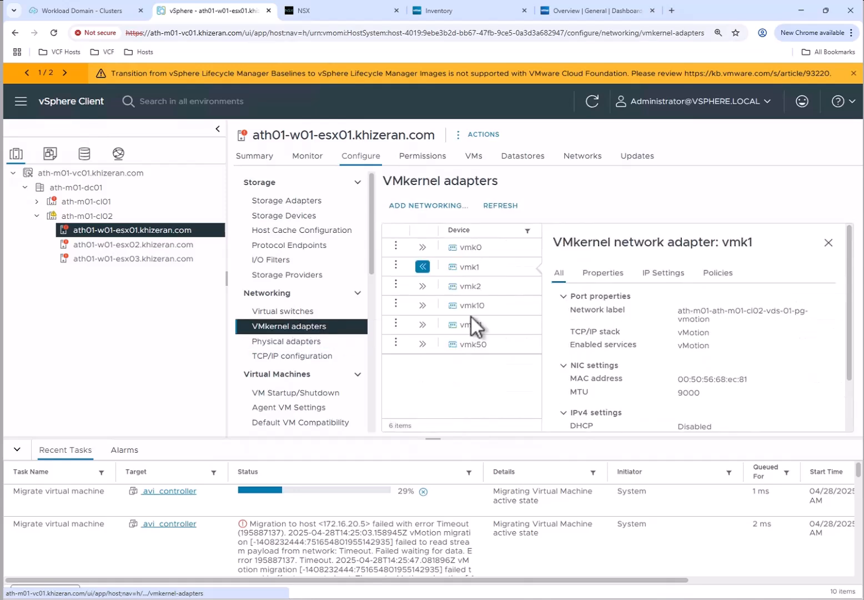
left_click(828, 243)
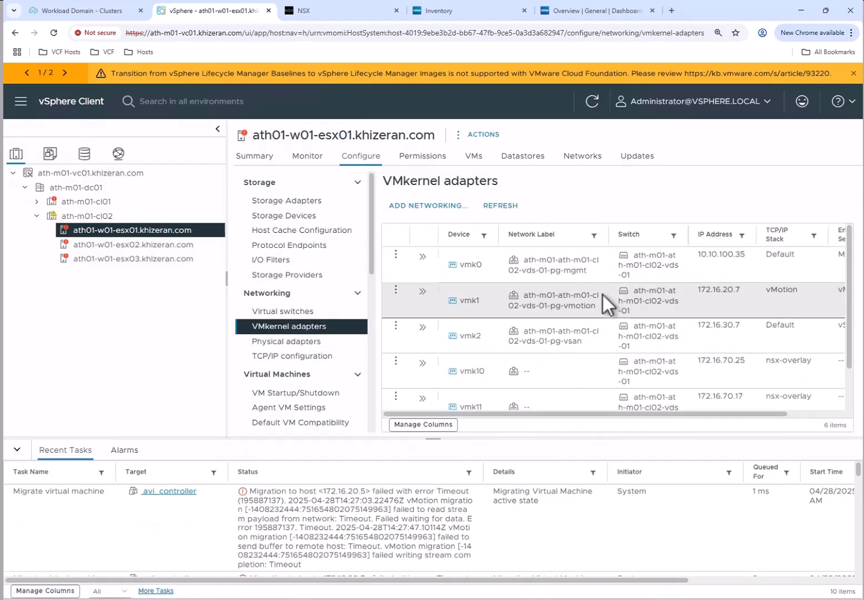
scroll(648, 328, "down", 3)
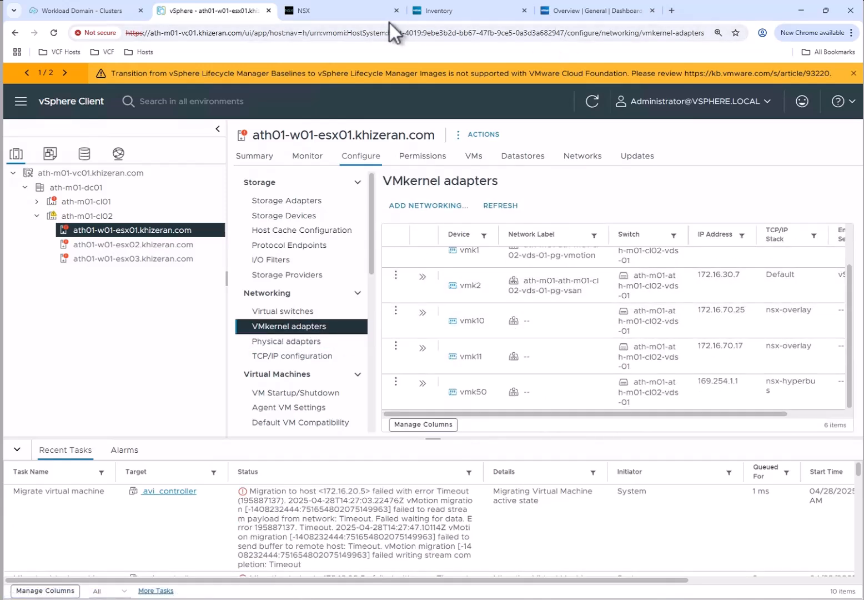
left_click(367, 16)
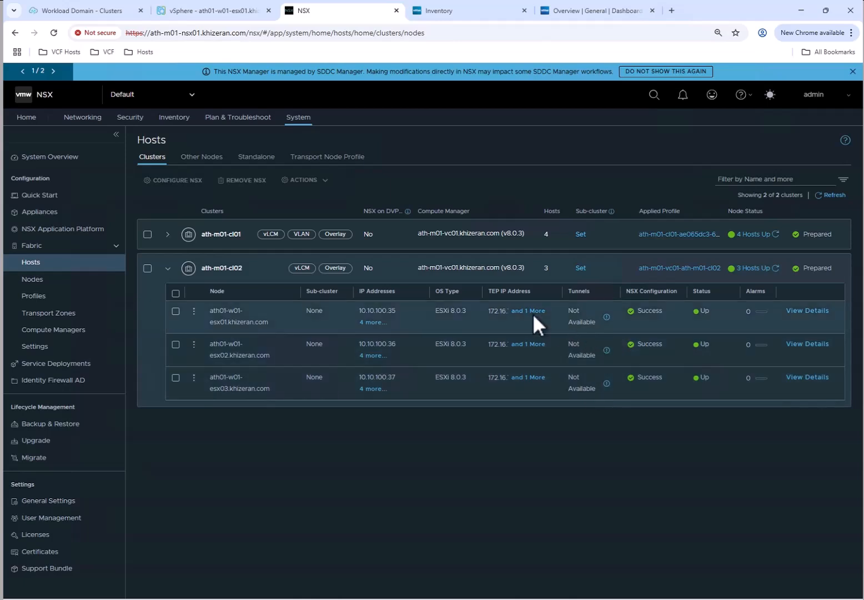
left_click(191, 12)
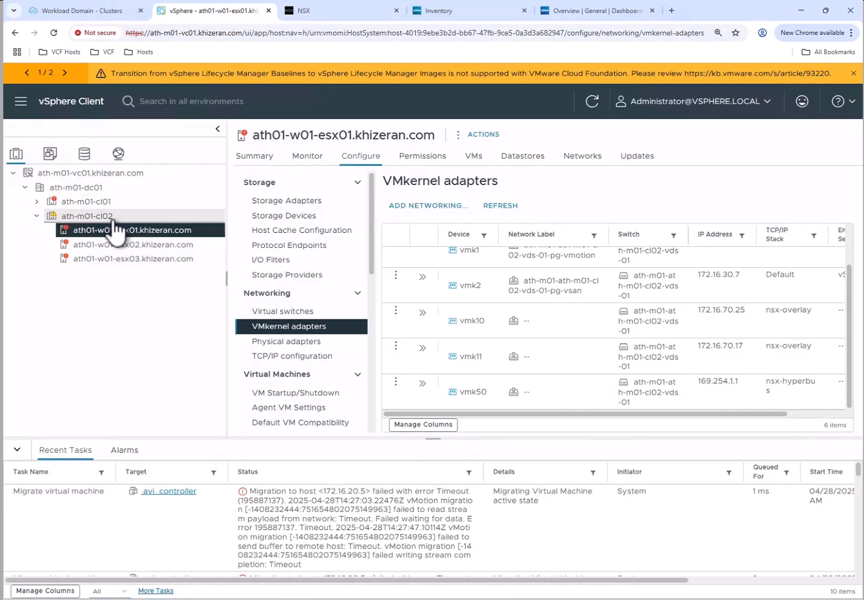